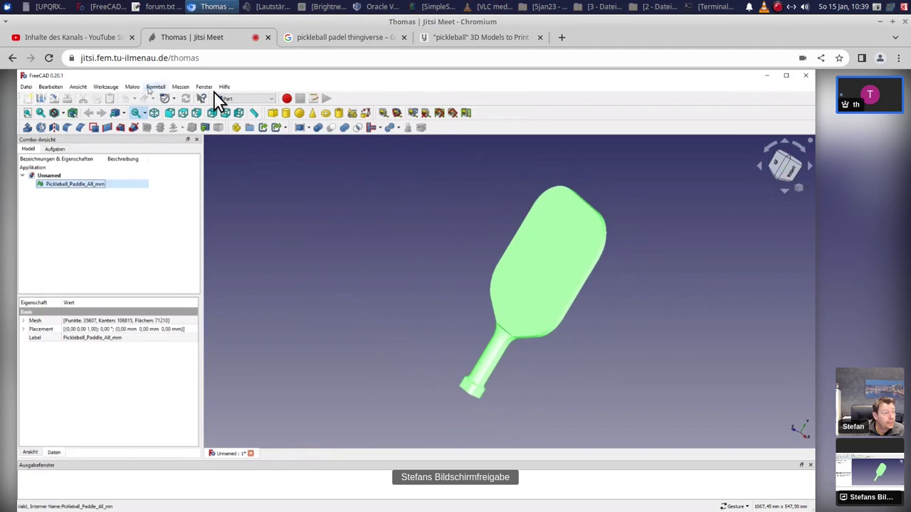
Step: Switch between local FreeCAD and the video call, then open local FreeCAD's Part menu
key(alt+Tab)
click(199, 33)
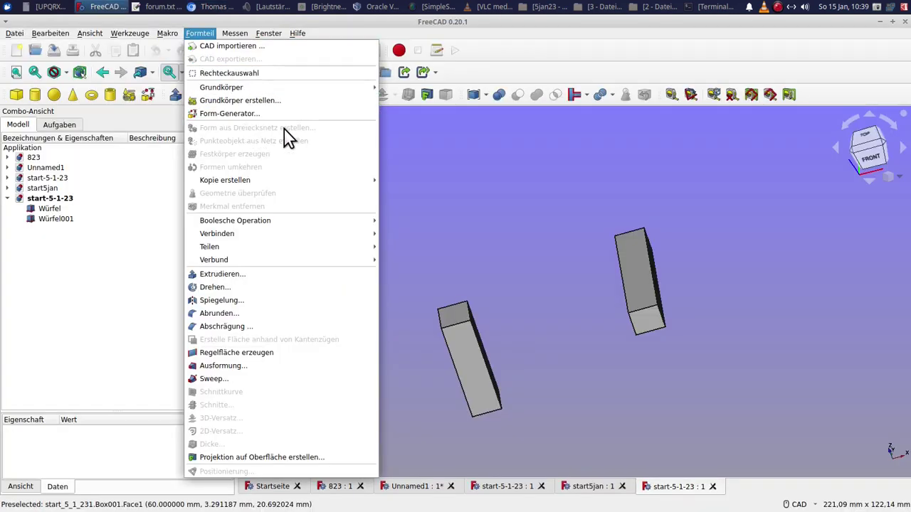
click(201, 8)
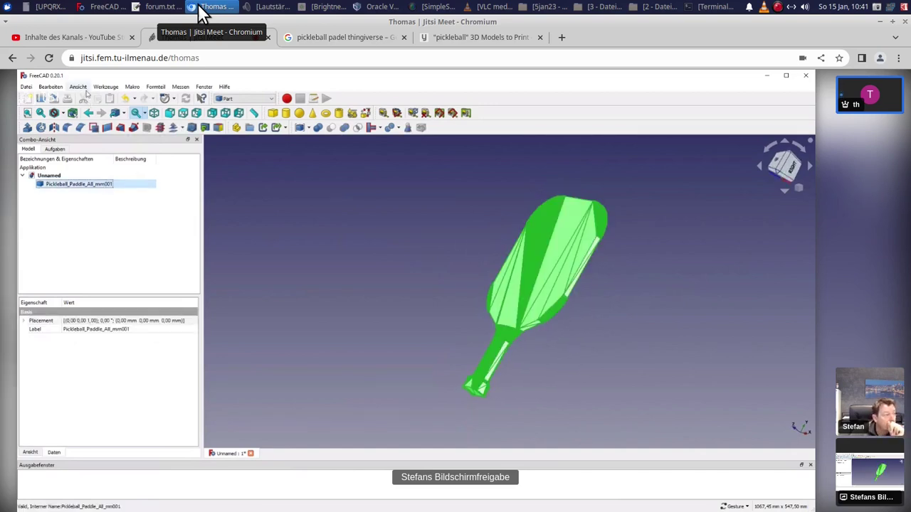
click(121, 10)
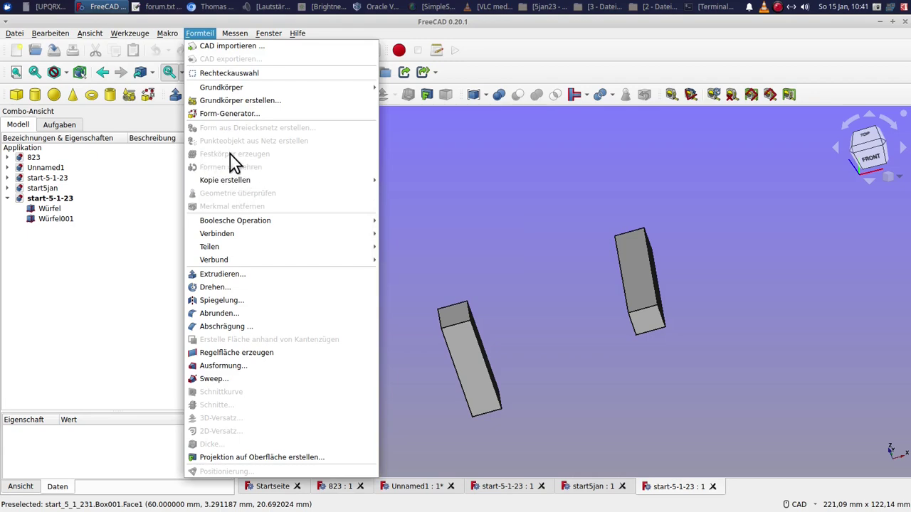
Step: Switch back to the Jitsi Meet call showing the shared paddle document
key(alt+Tab)
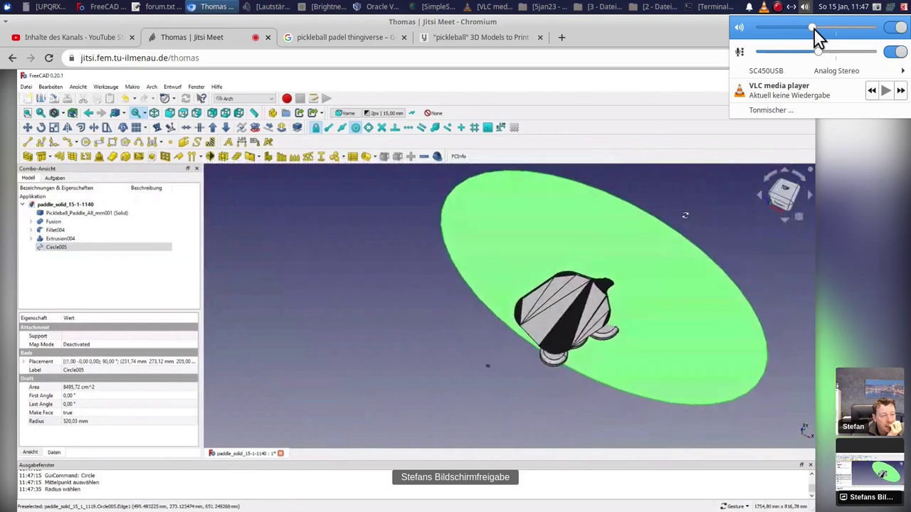
Step: Select the face of the large circle, Circle005
click(638, 308)
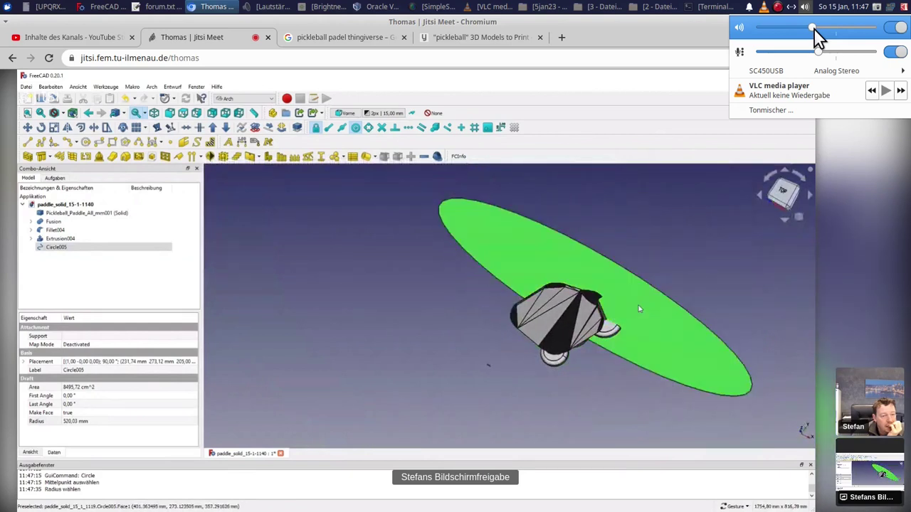